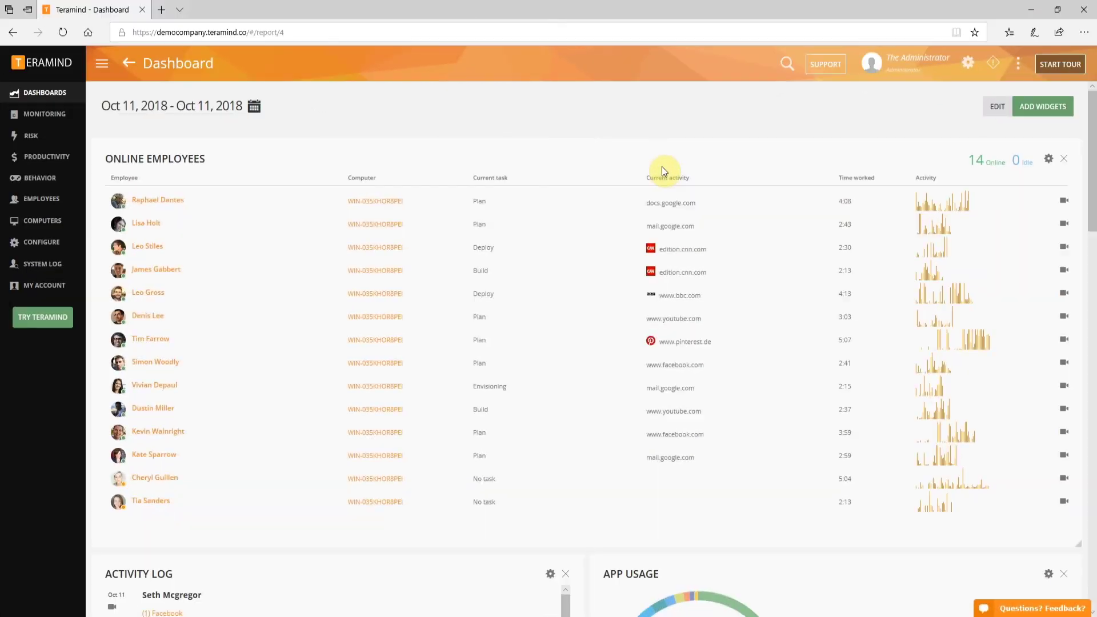
- Create the 'Executive profile' monitoring profile described as 'Monitoring profile for the senior executives'
left_click(967, 76)
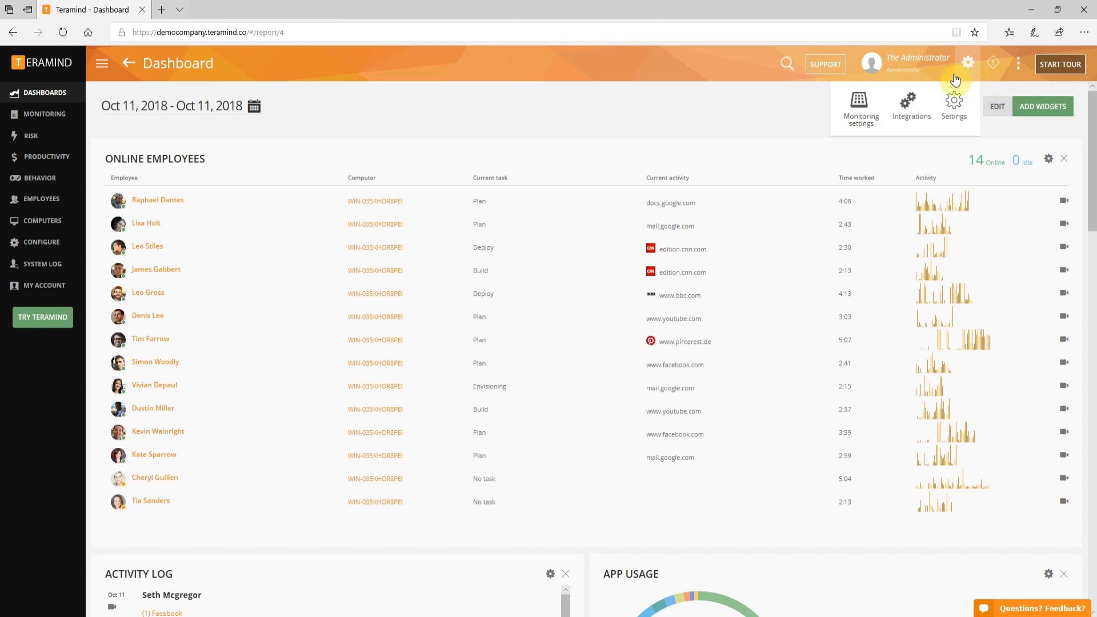
left_click(863, 116)
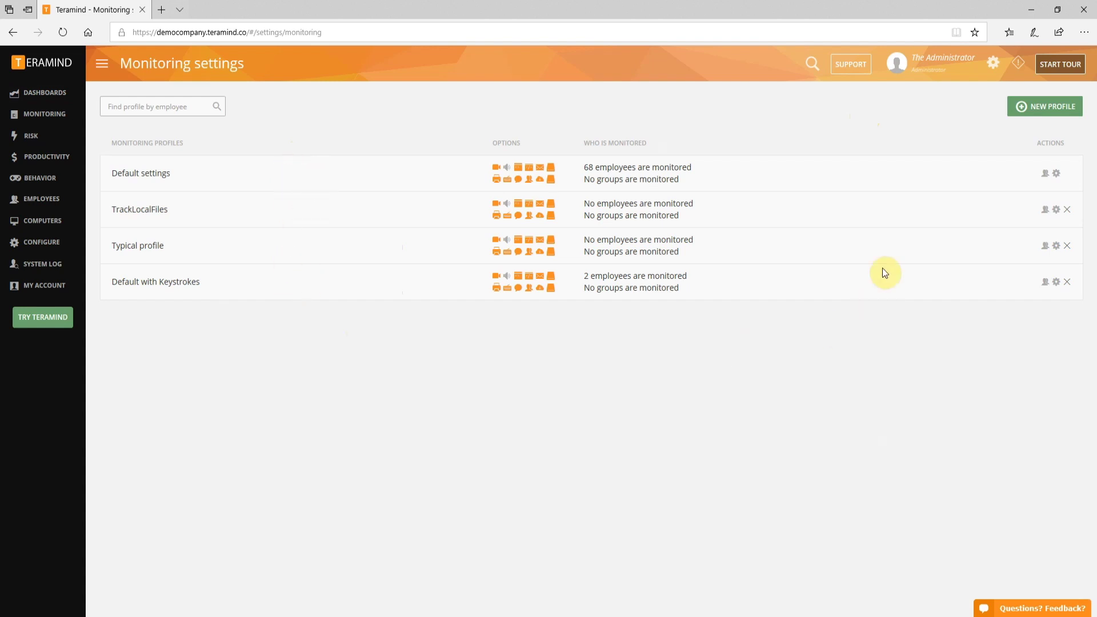
left_click(1037, 108)
type("Executive")
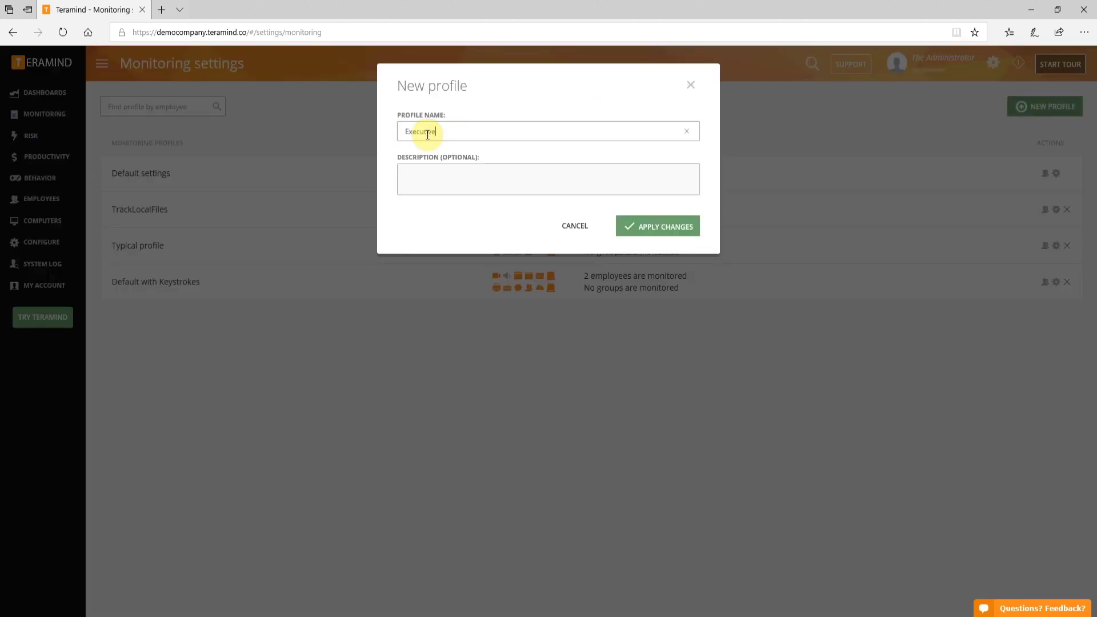
type(" profile")
left_click(449, 182)
type("M")
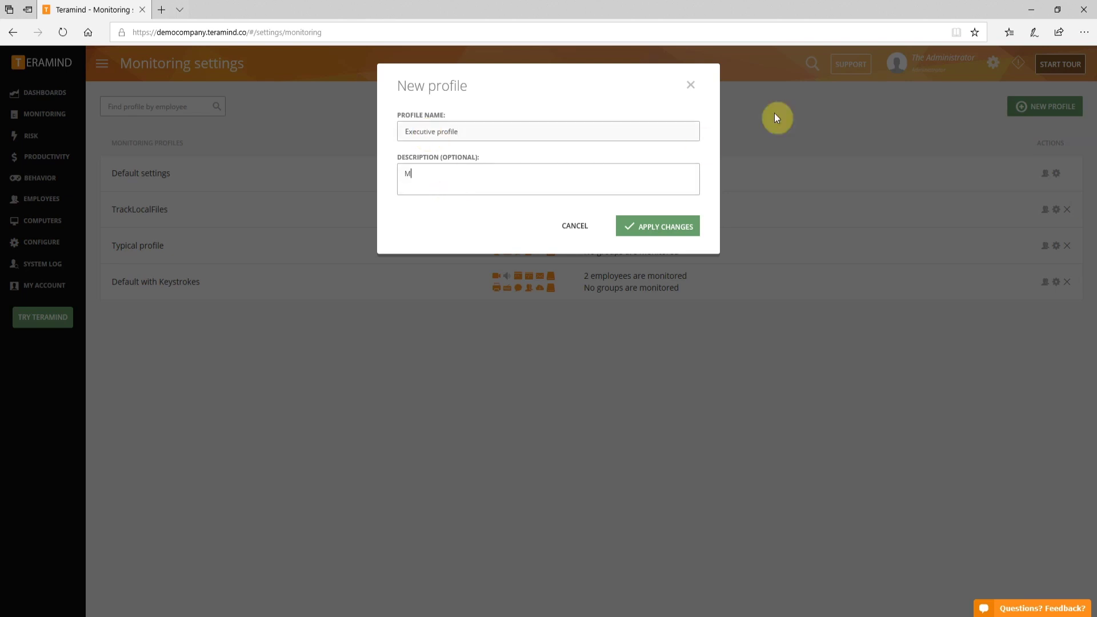
type("onitoring profile for the senior executives")
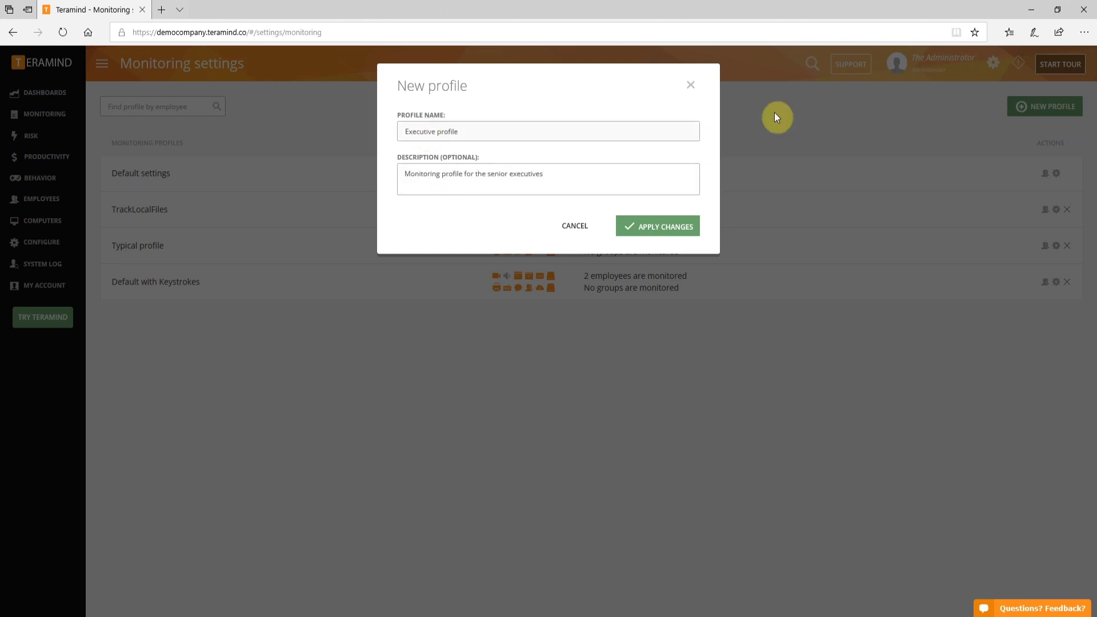
left_click(654, 229)
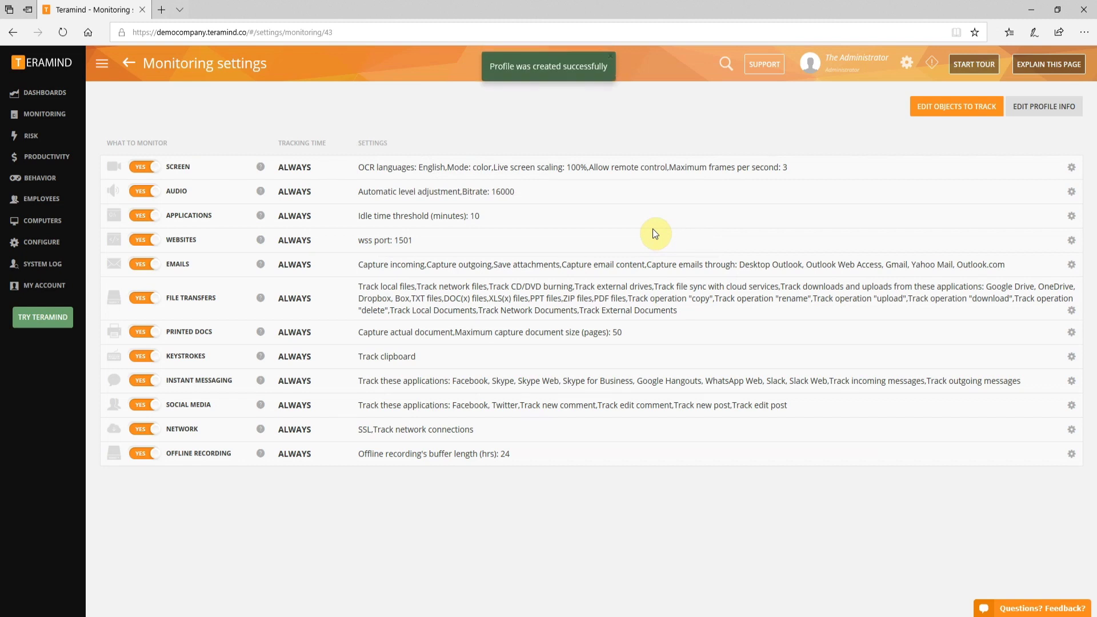
- Add four entries from the employee list to the Executive profile's tracked objects and apply
left_click(952, 114)
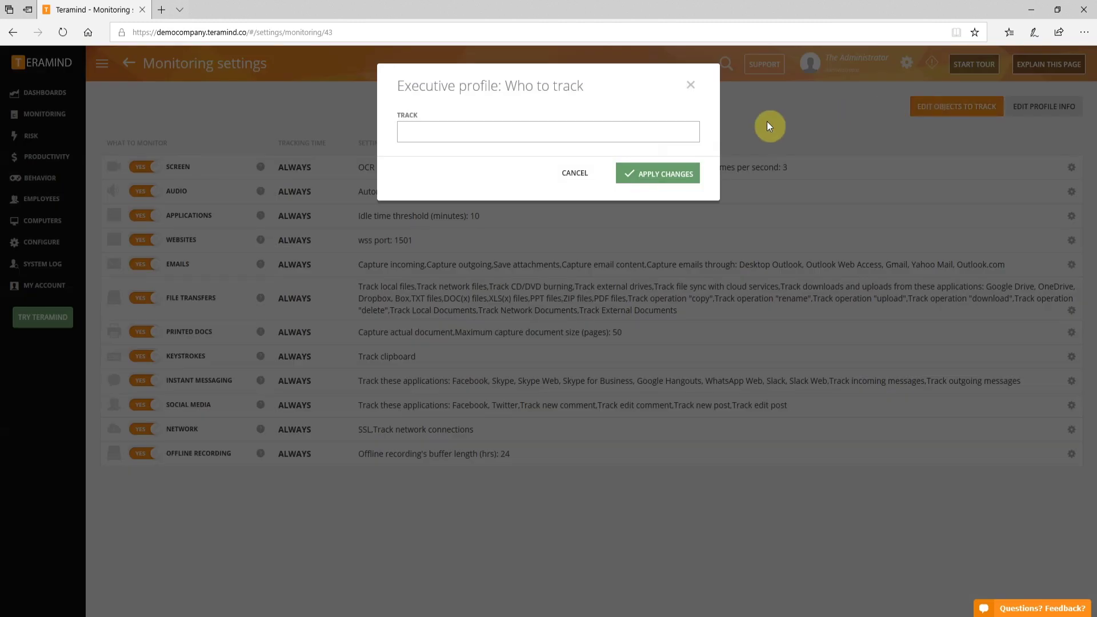
left_click(440, 129)
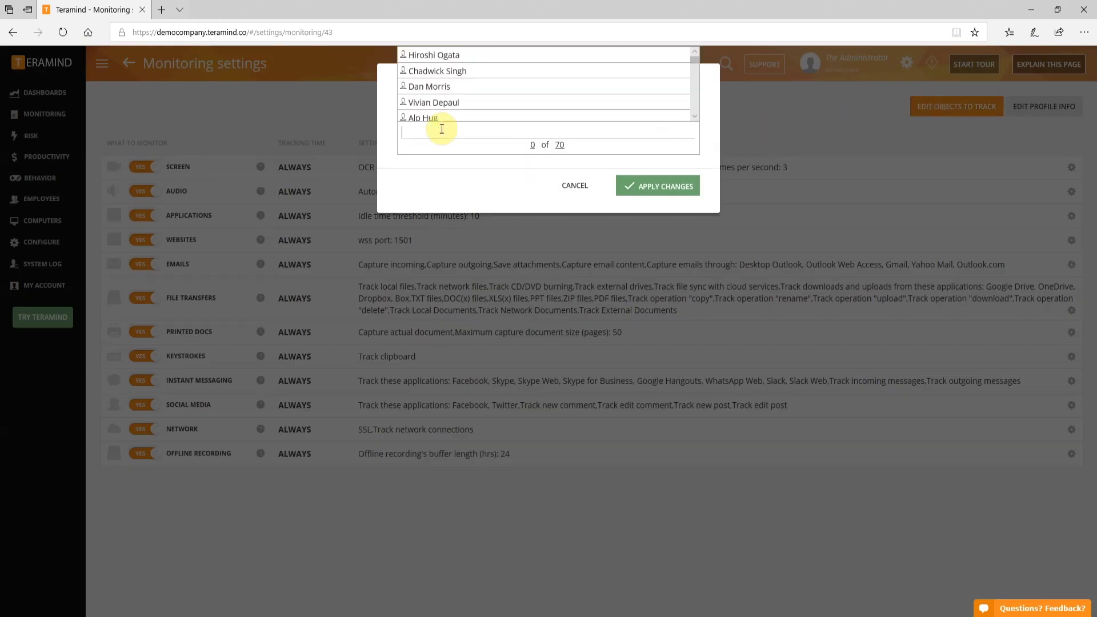
left_click(437, 117)
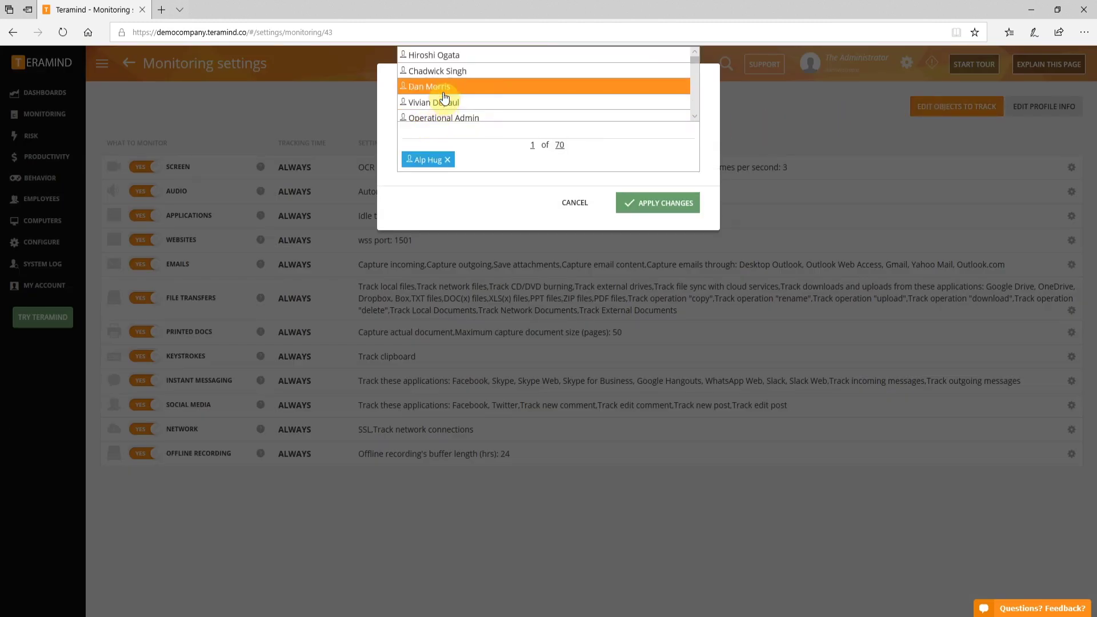
left_click(444, 104)
scroll(550, 114, "down", 2)
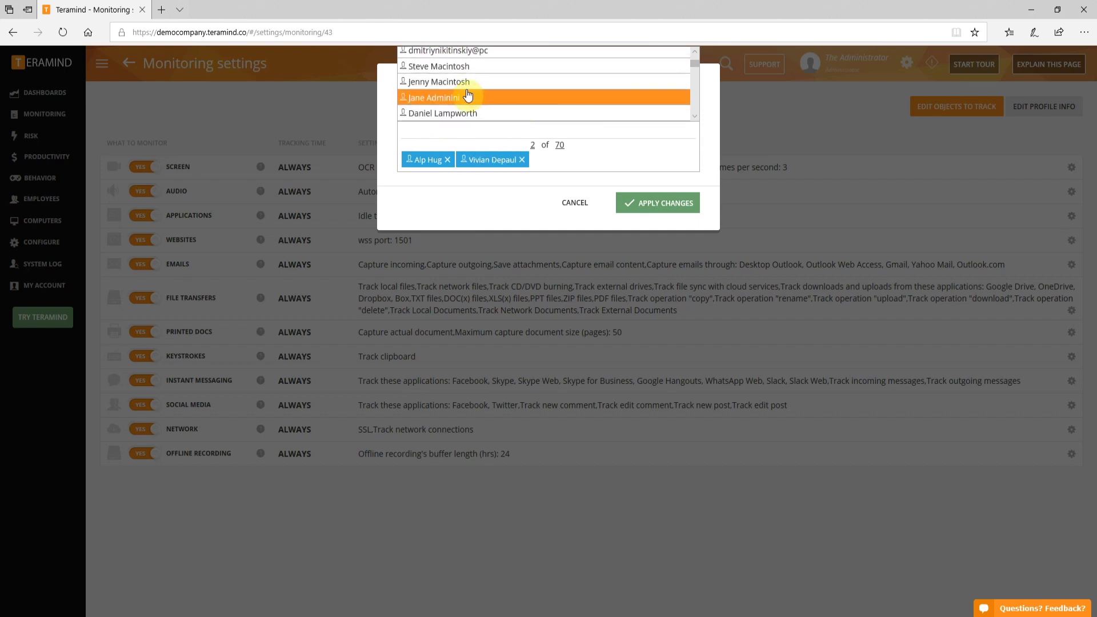
left_click(474, 98)
left_click(455, 113)
left_click(516, 214)
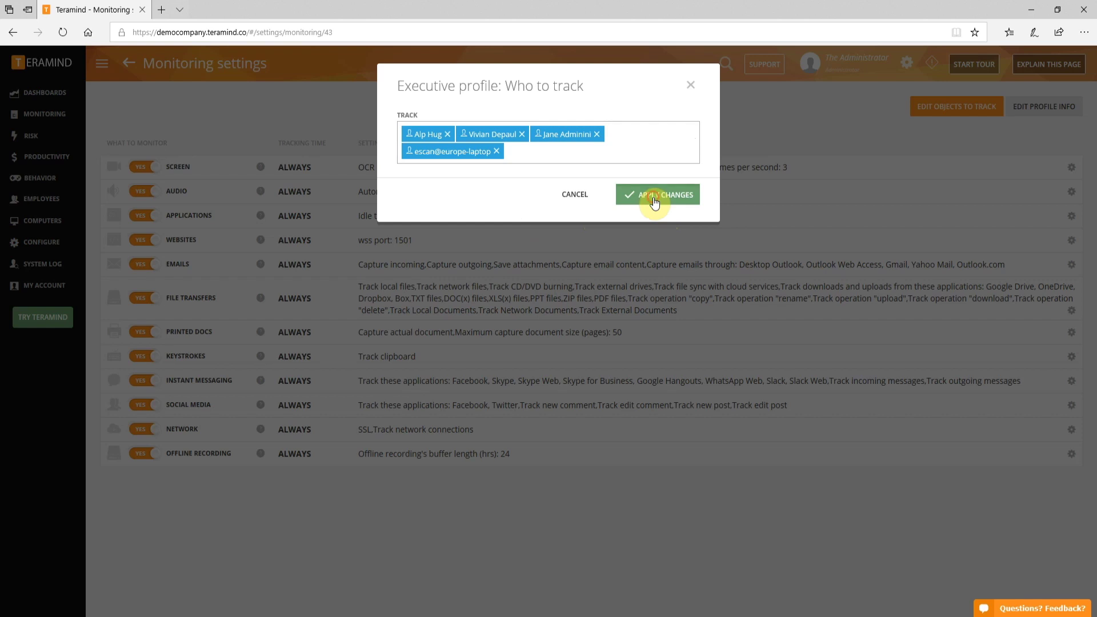
left_click(654, 201)
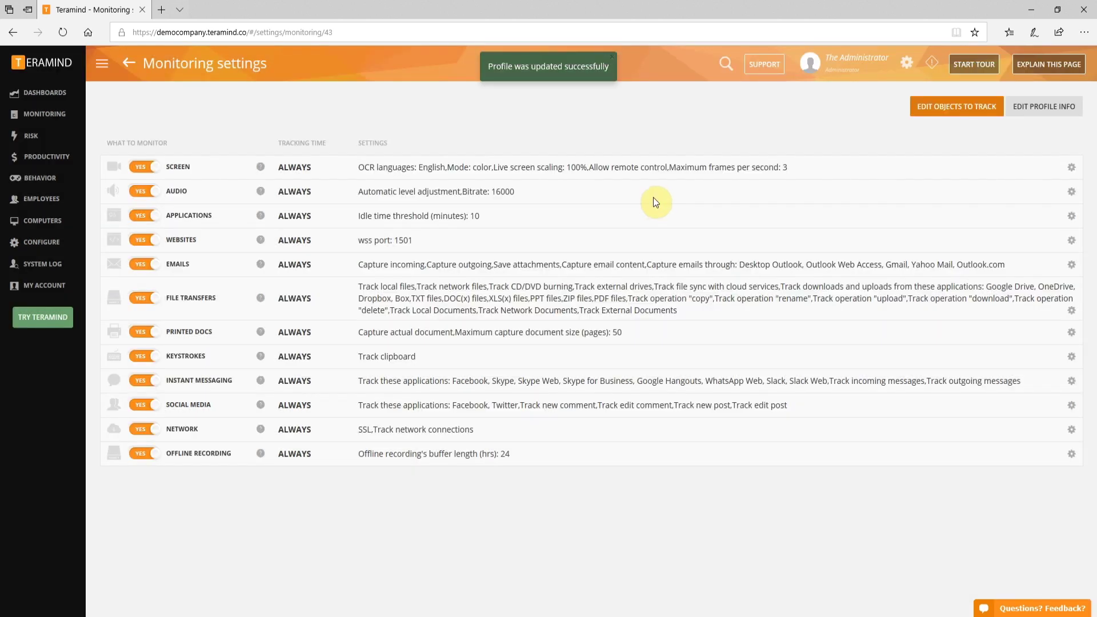
- Set Screen, Audio, Websites, Social Media and Instant Messaging monitoring to NO
left_click(153, 166)
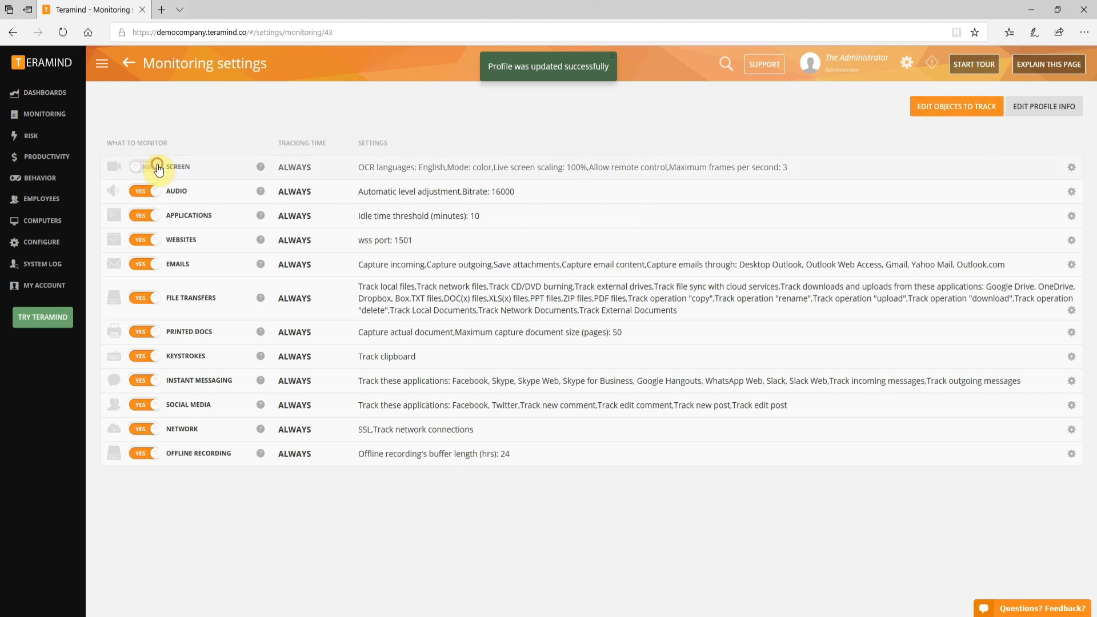
left_click(151, 191)
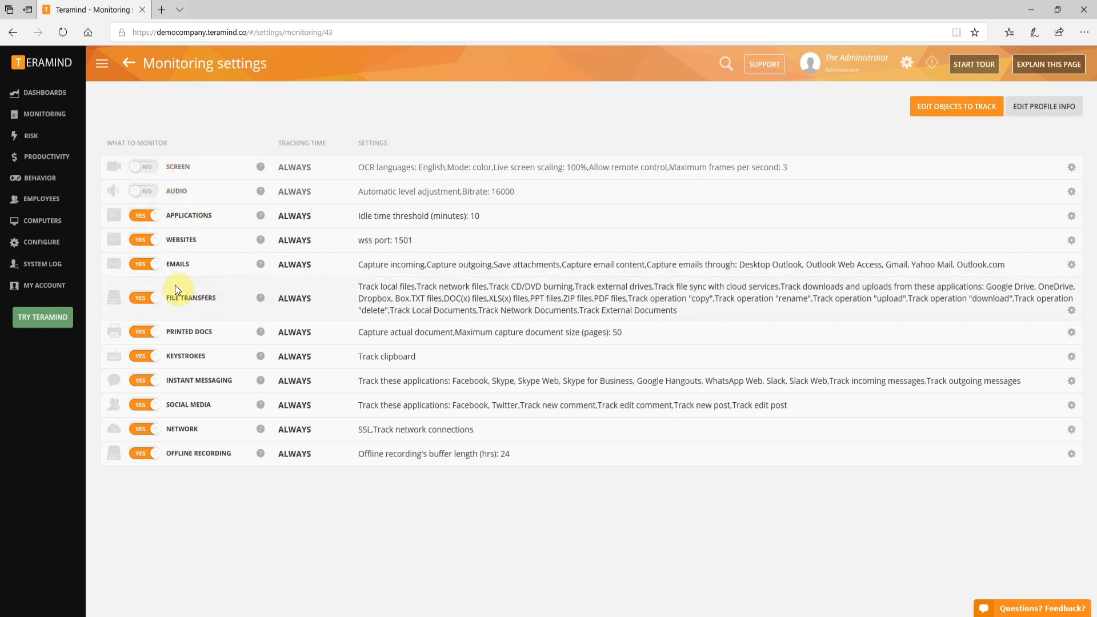
left_click(150, 240)
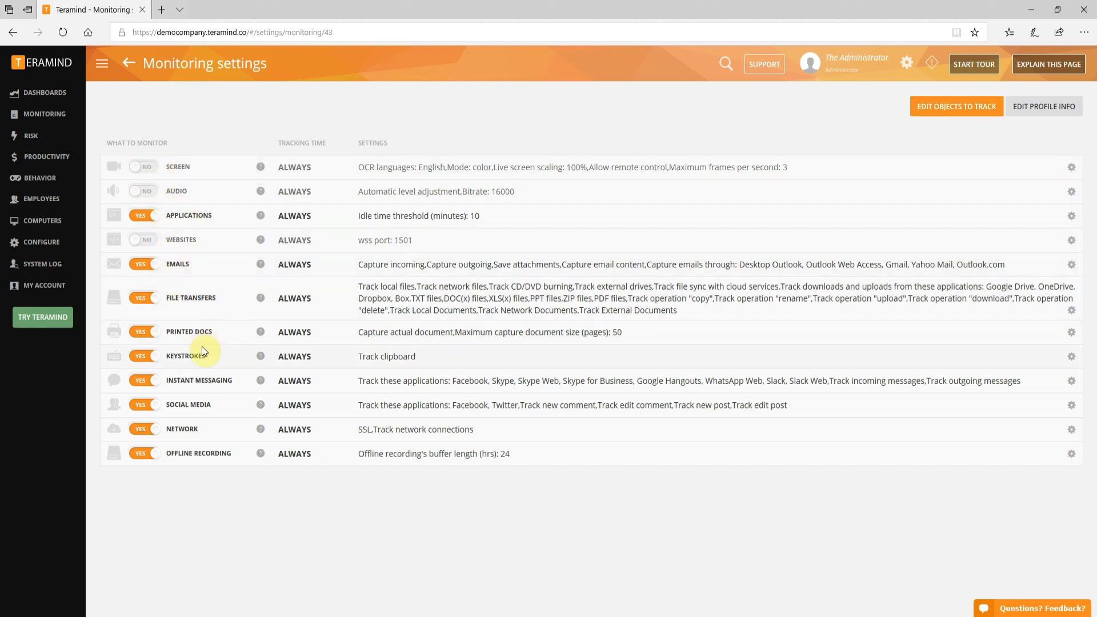
left_click(147, 407)
left_click(144, 381)
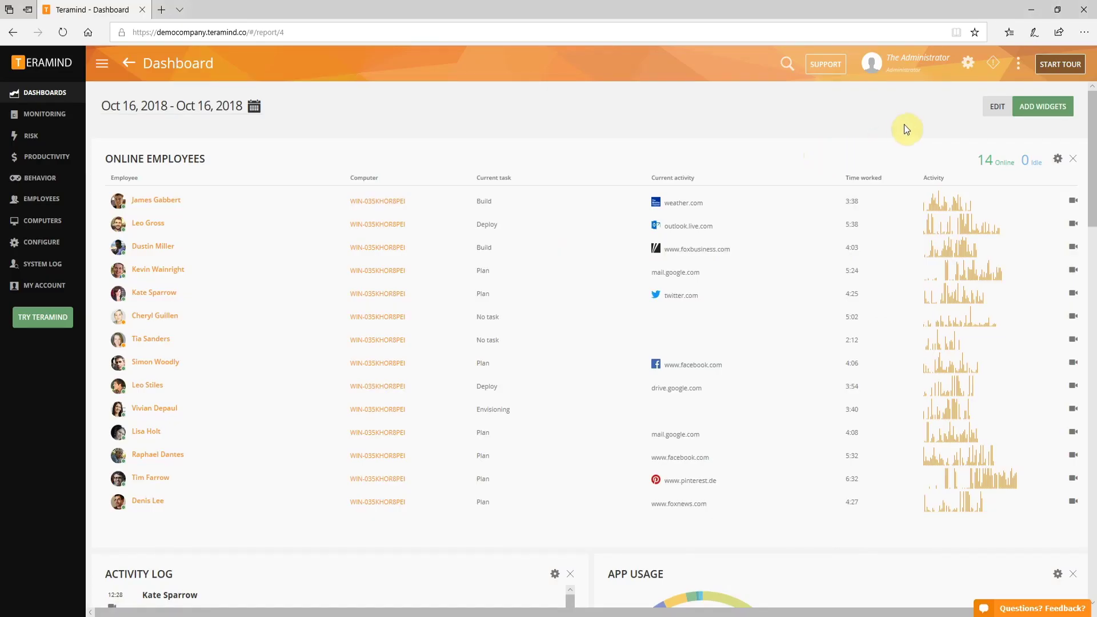
- Open the Screen edit settings of the Default settings monitoring profile
left_click(968, 67)
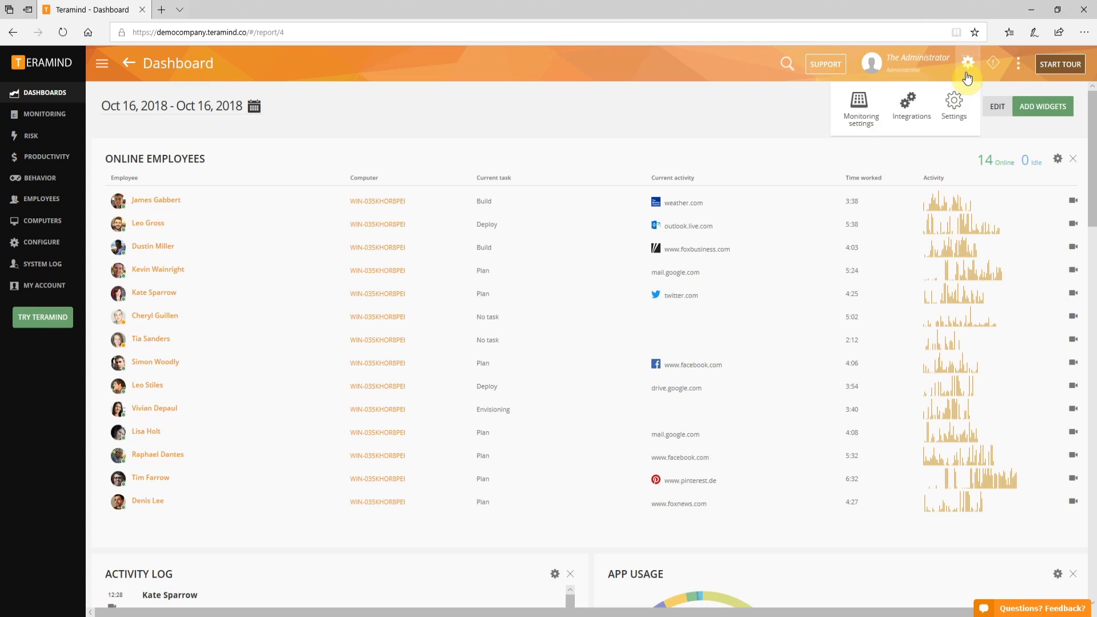
left_click(864, 119)
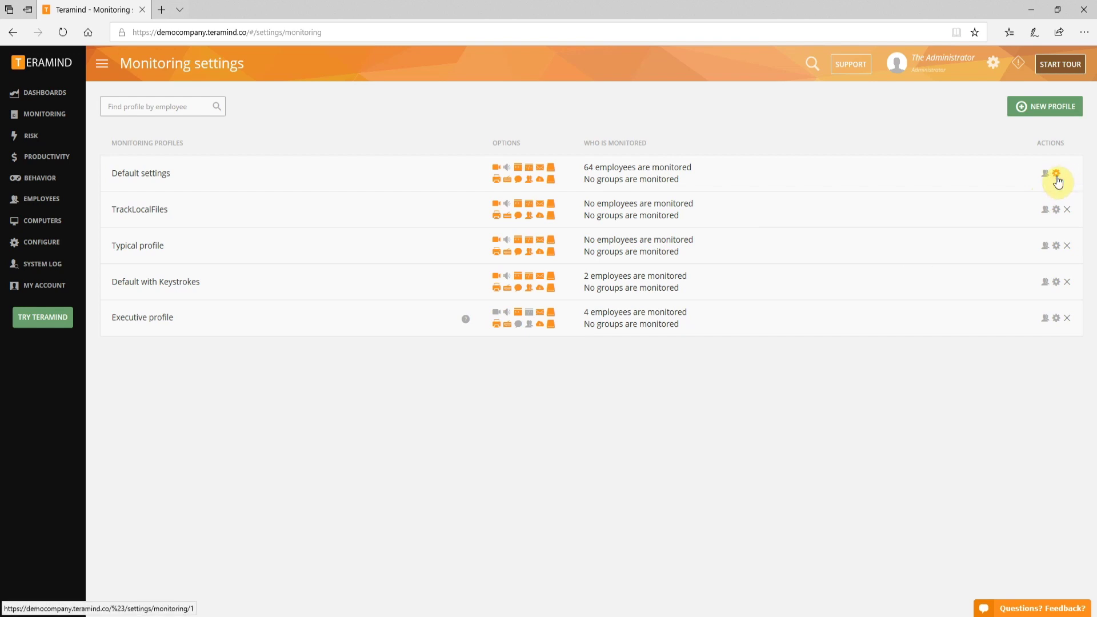
left_click(1057, 179)
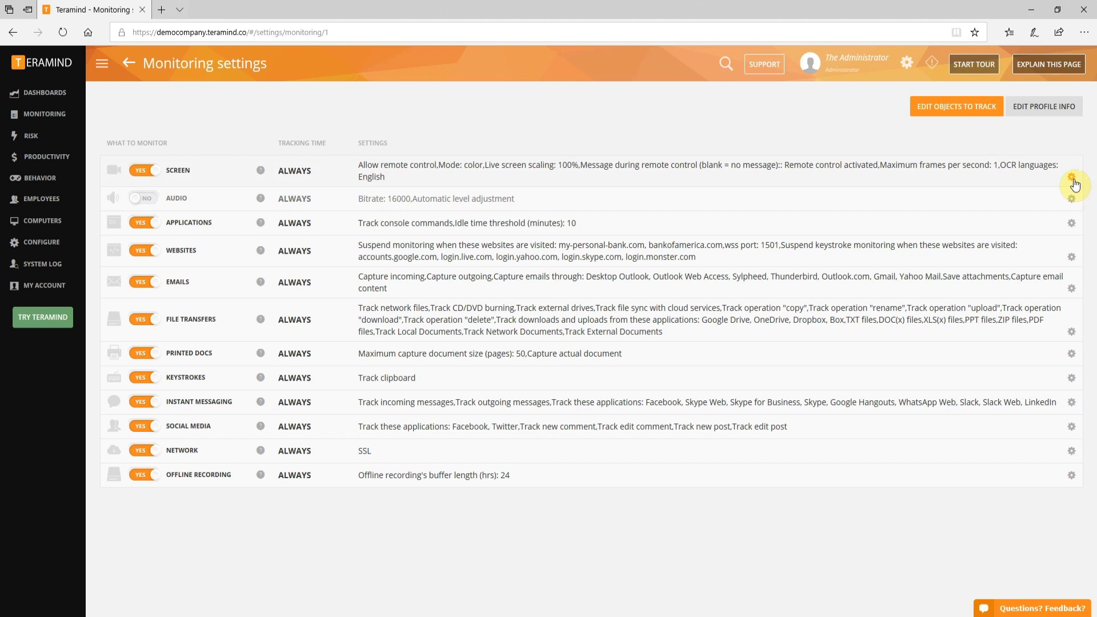
left_click(1072, 179)
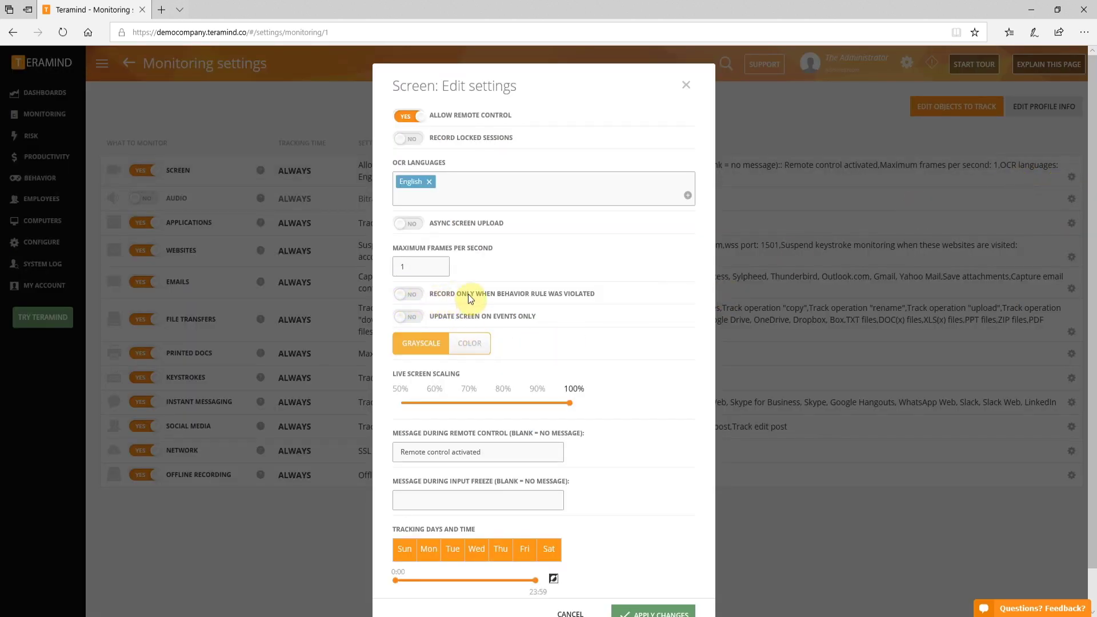
- Keep screen recording always on and disable Allow Remote Control
left_click(404, 297)
left_click(418, 301)
left_click(424, 120)
- Limit screen tracking to Sunday and Wednesday–Saturday, 6:20–20:20, and apply the changes
scroll(527, 483, "down", 1)
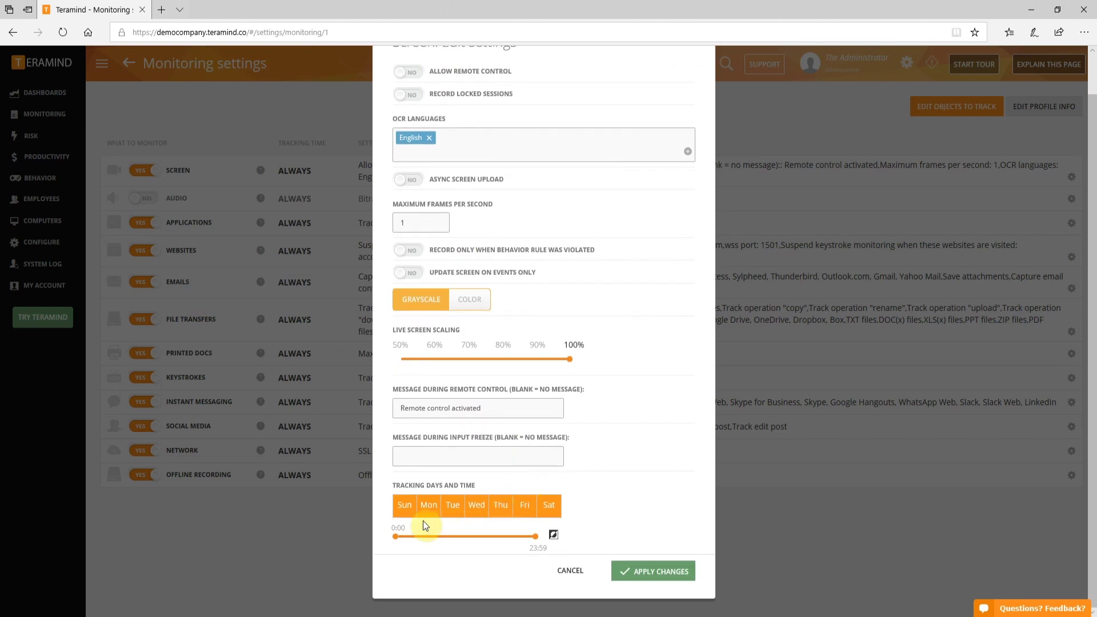
left_click(429, 508)
left_click(452, 508)
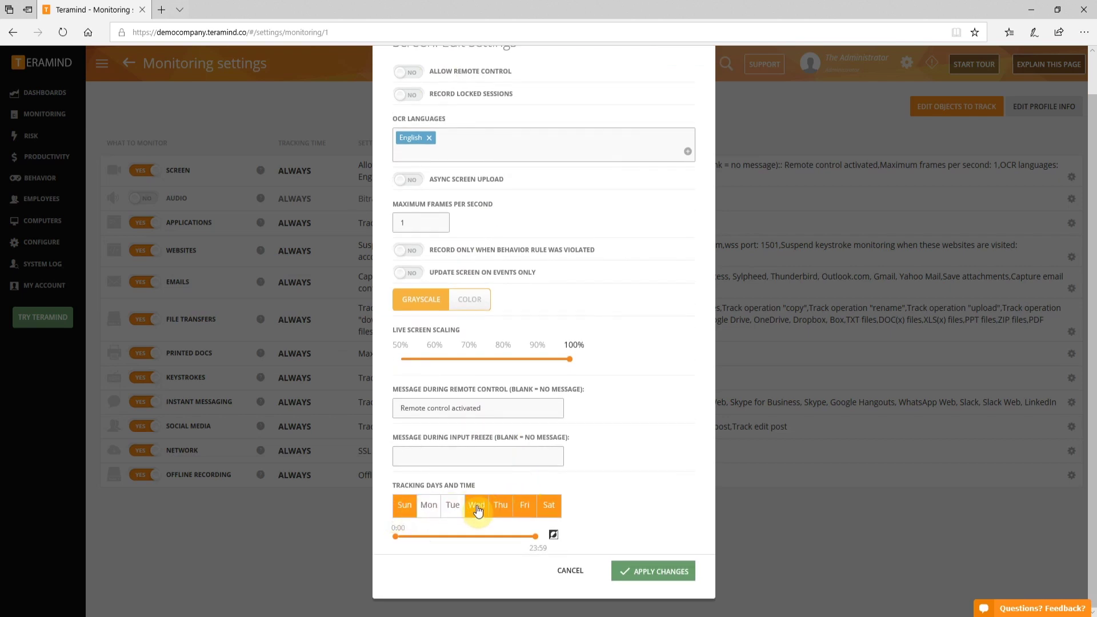
left_click_drag(535, 536, 516, 536)
left_click_drag(395, 536, 432, 536)
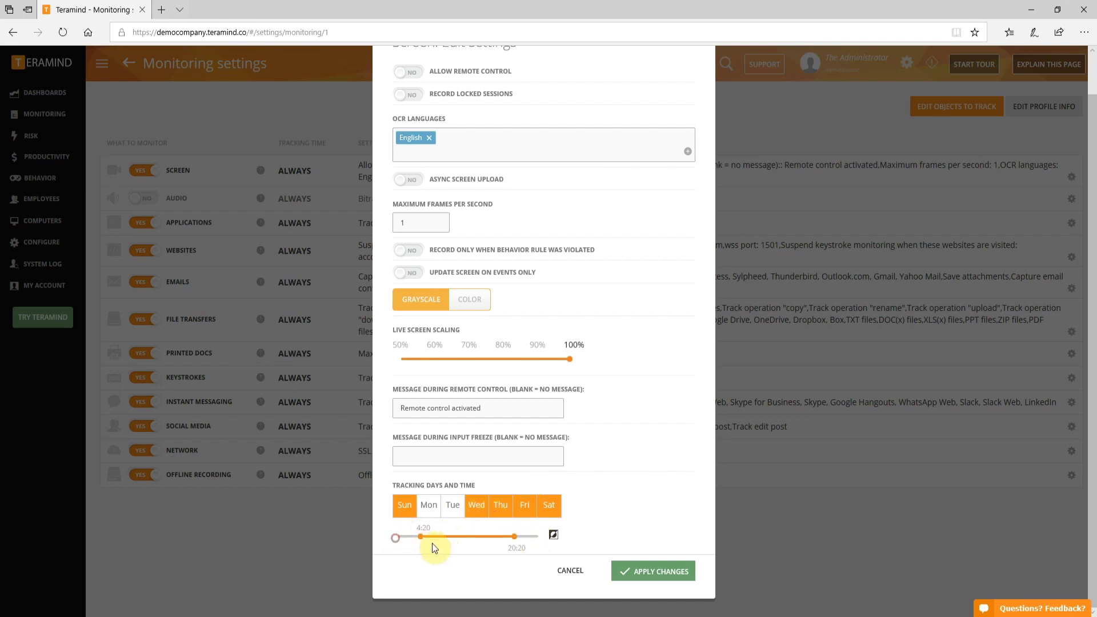
left_click(661, 572)
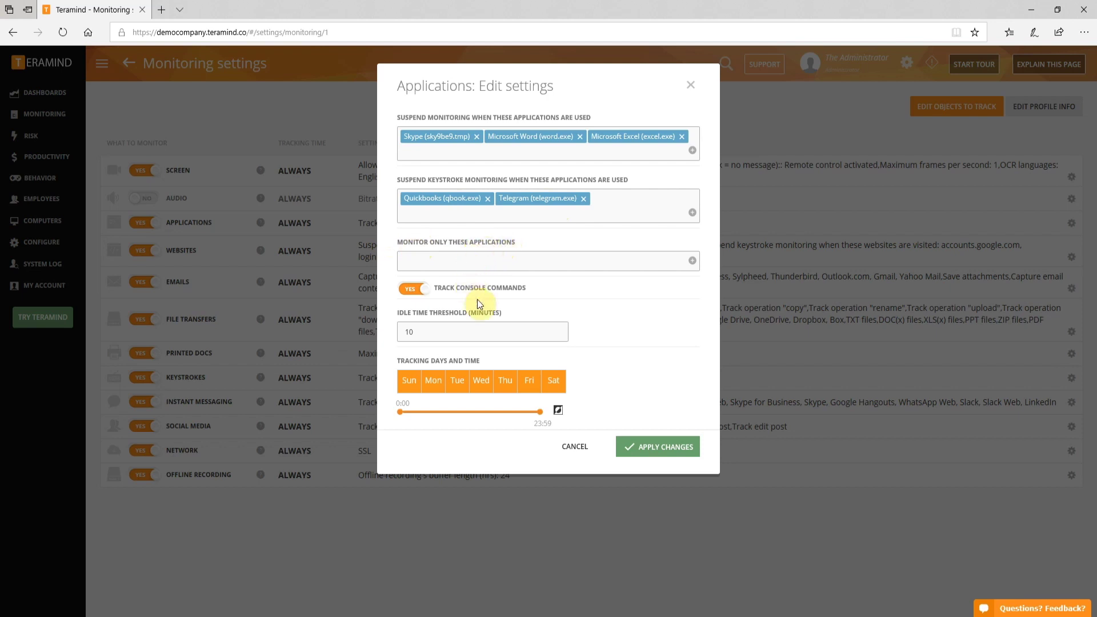
- Toggle Track Console Commands off and back on, then select the 10-minute idle threshold value
left_click(410, 296)
left_click(412, 289)
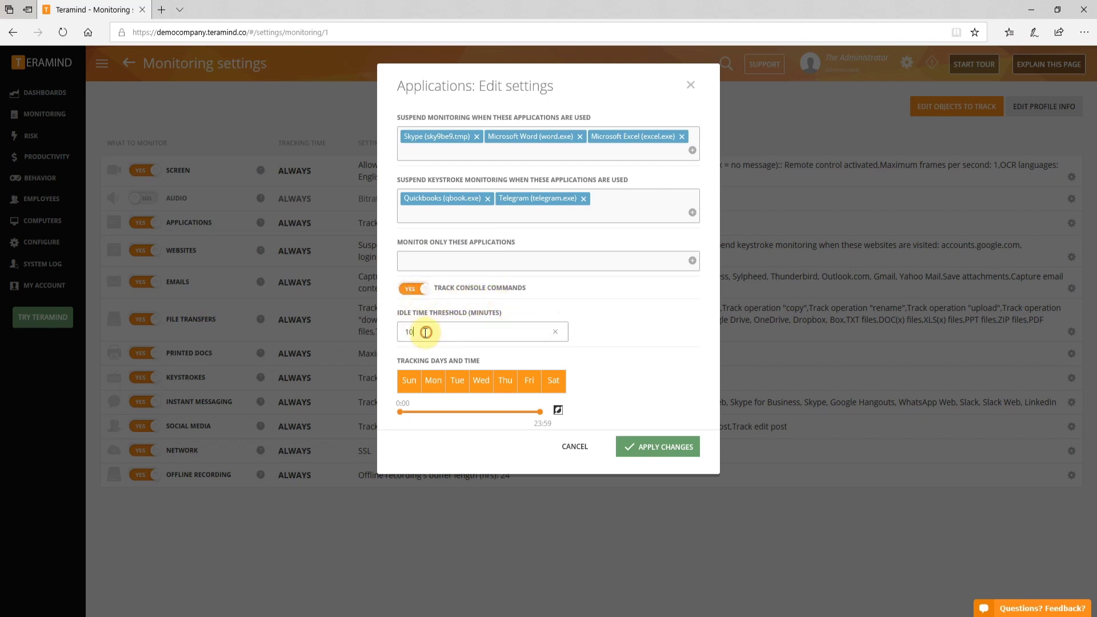
left_click_drag(424, 332, 388, 332)
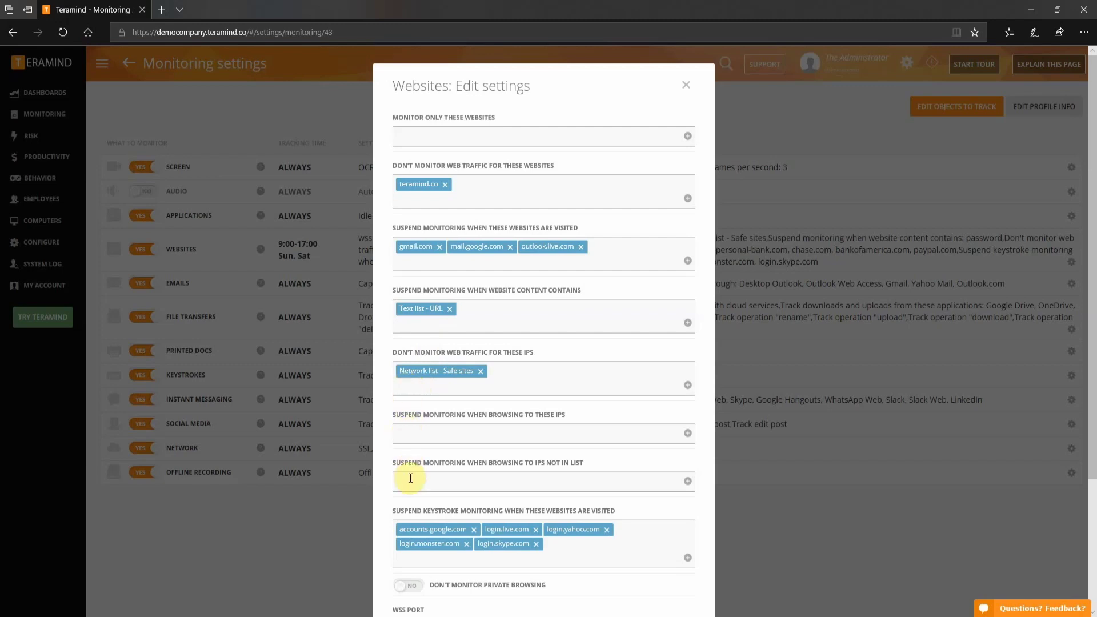
- Switch Don't Monitor Private Browsing to YES in the Websites settings
scroll(641, 522, "down", 3)
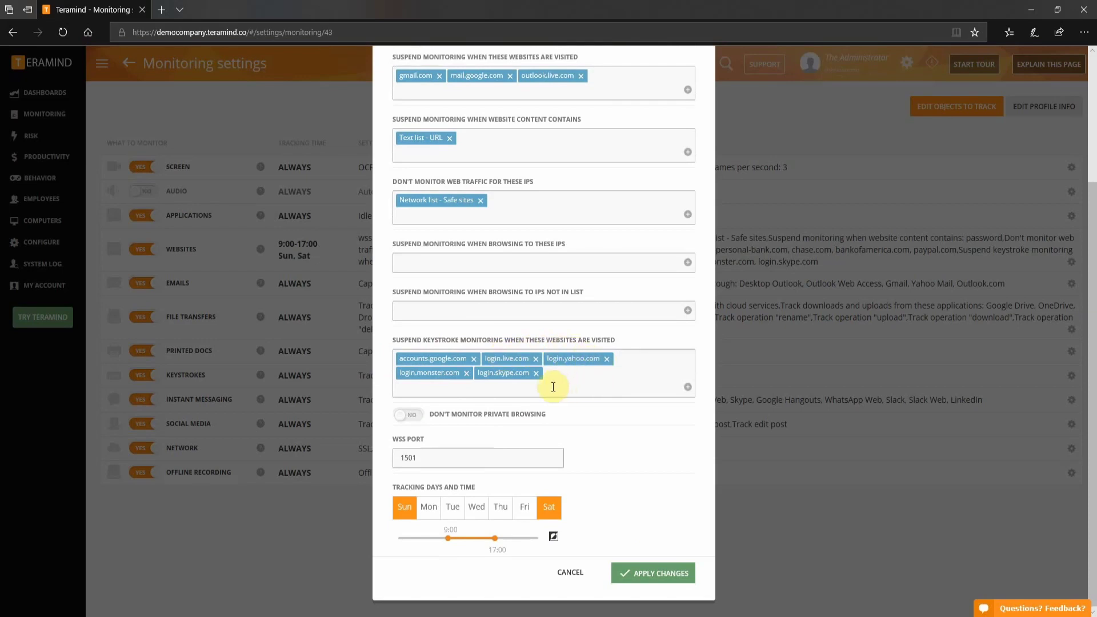
left_click(407, 416)
scroll(612, 401, "down", 1)
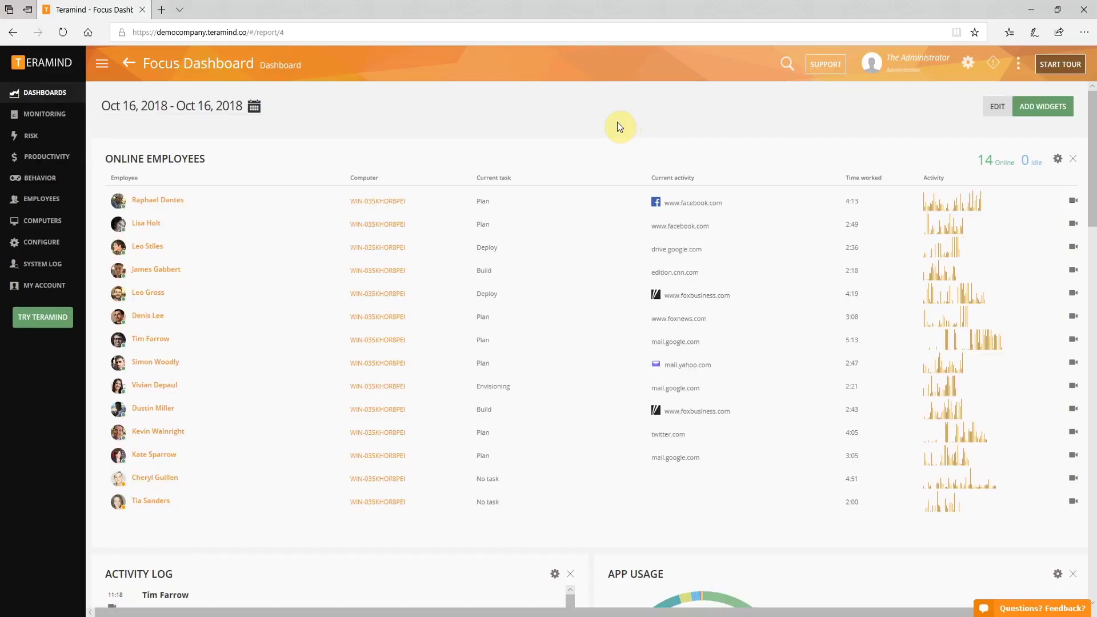
- Open the Web pages & applications report and search it for the employee's name
left_click(51, 114)
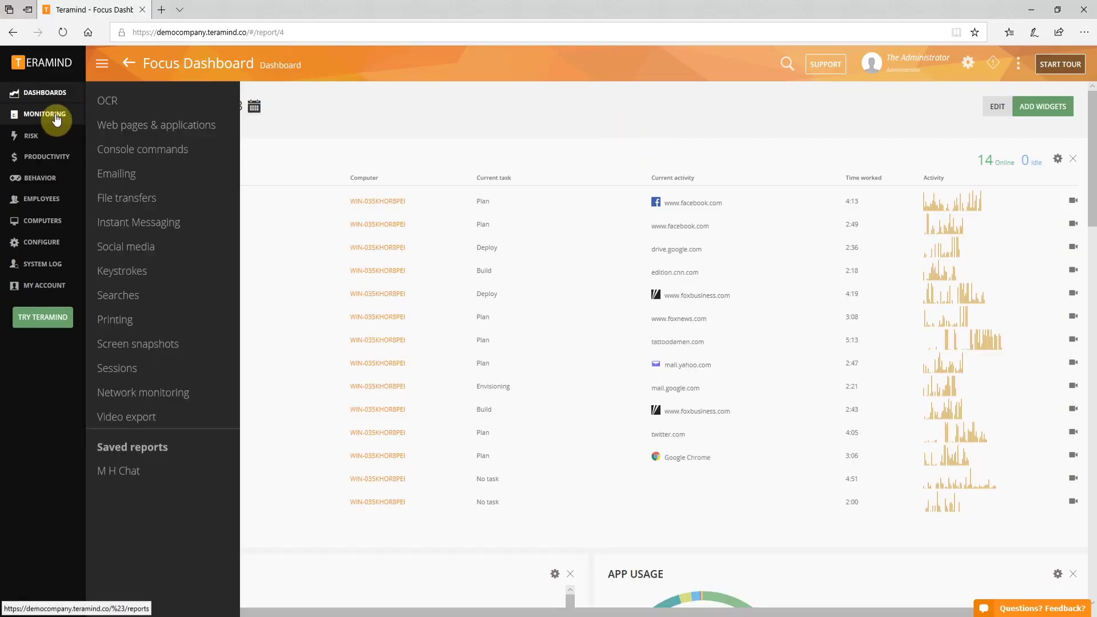
left_click(130, 130)
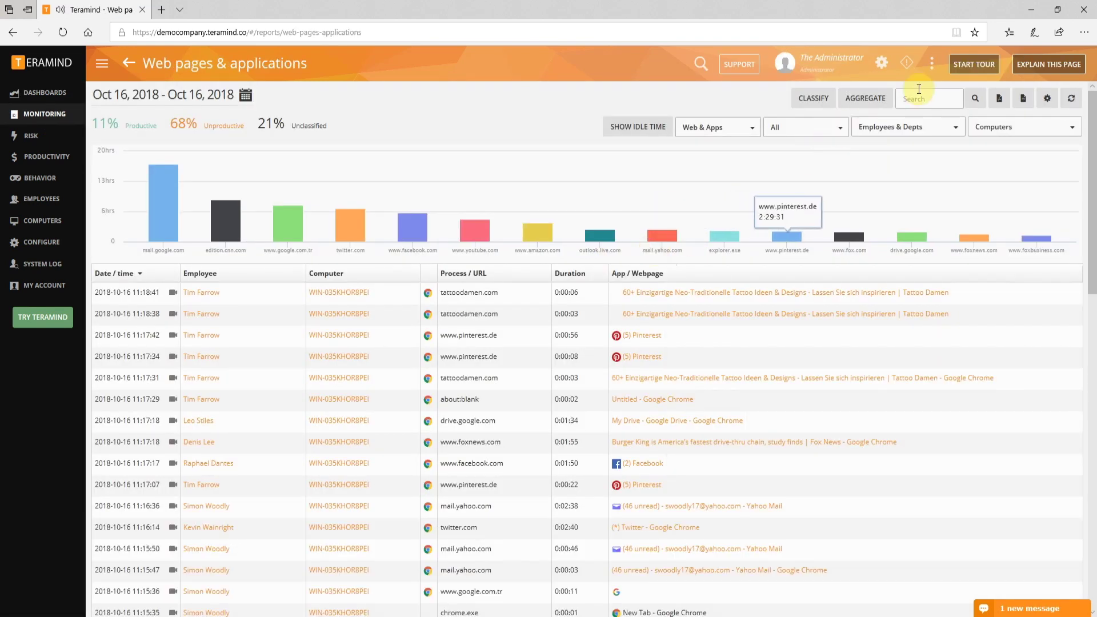
left_click(914, 99)
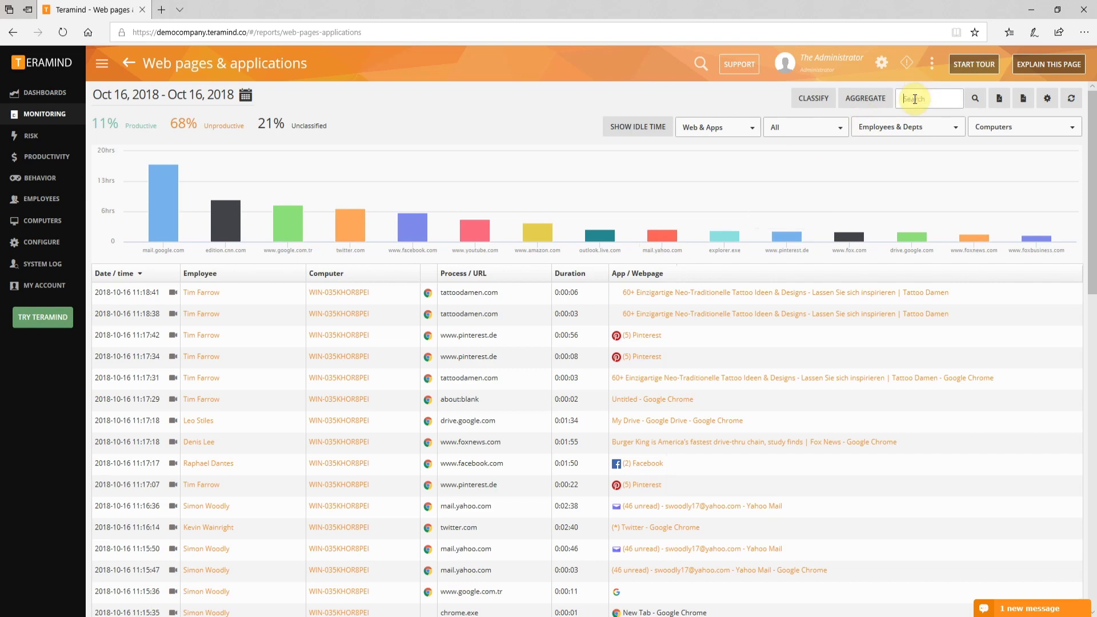
type("mindy")
key("Return")
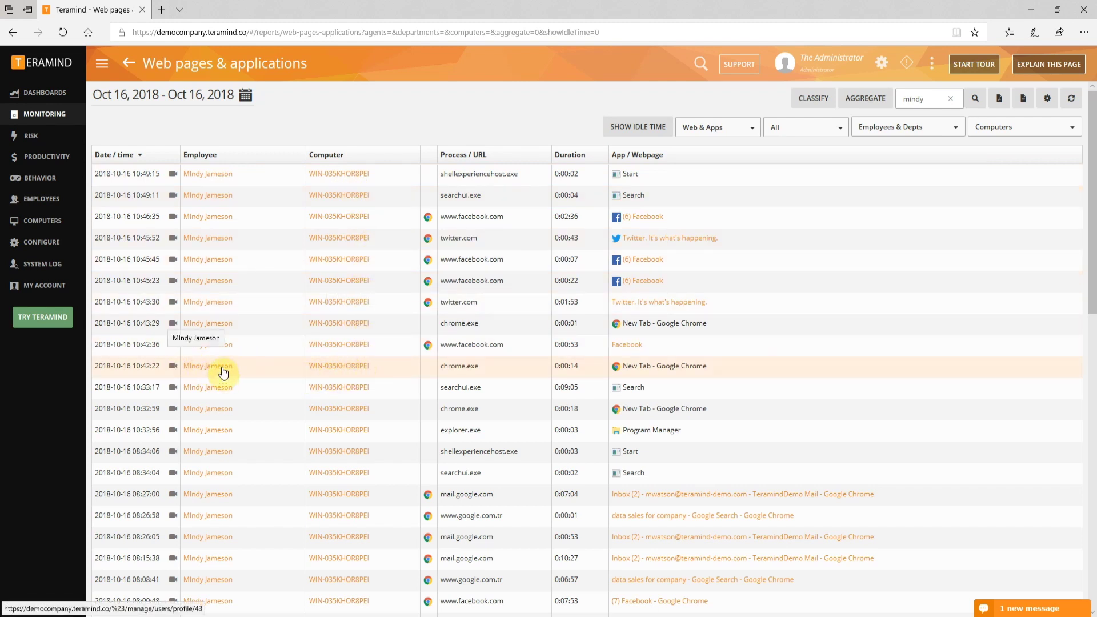
- Play back the 10:42:22 session recording and maximize the player window
left_click(174, 366)
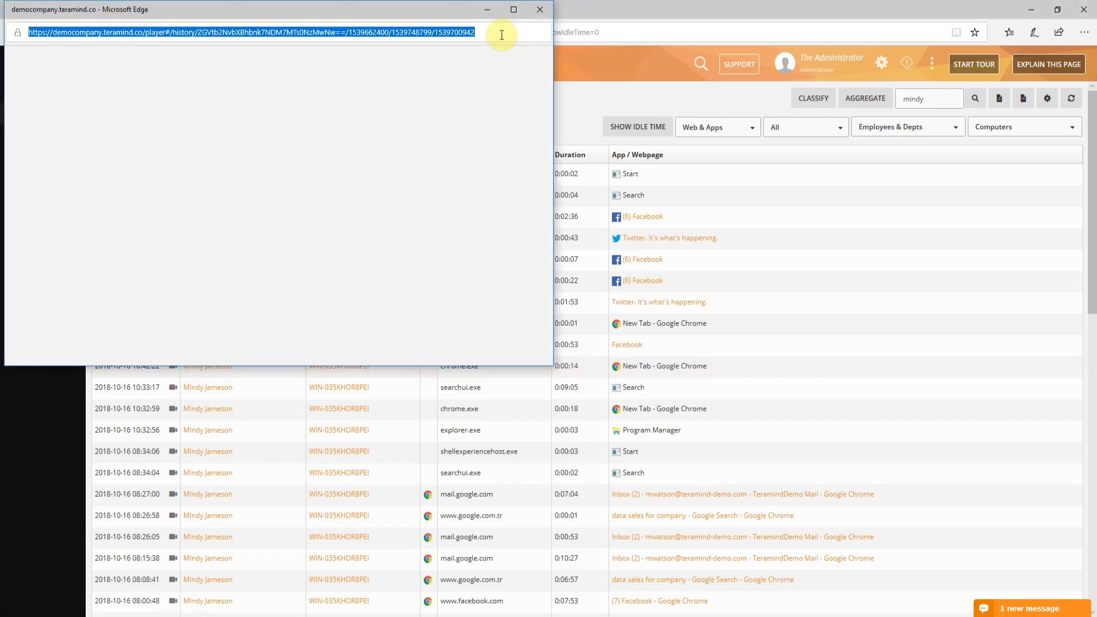
left_click(511, 11)
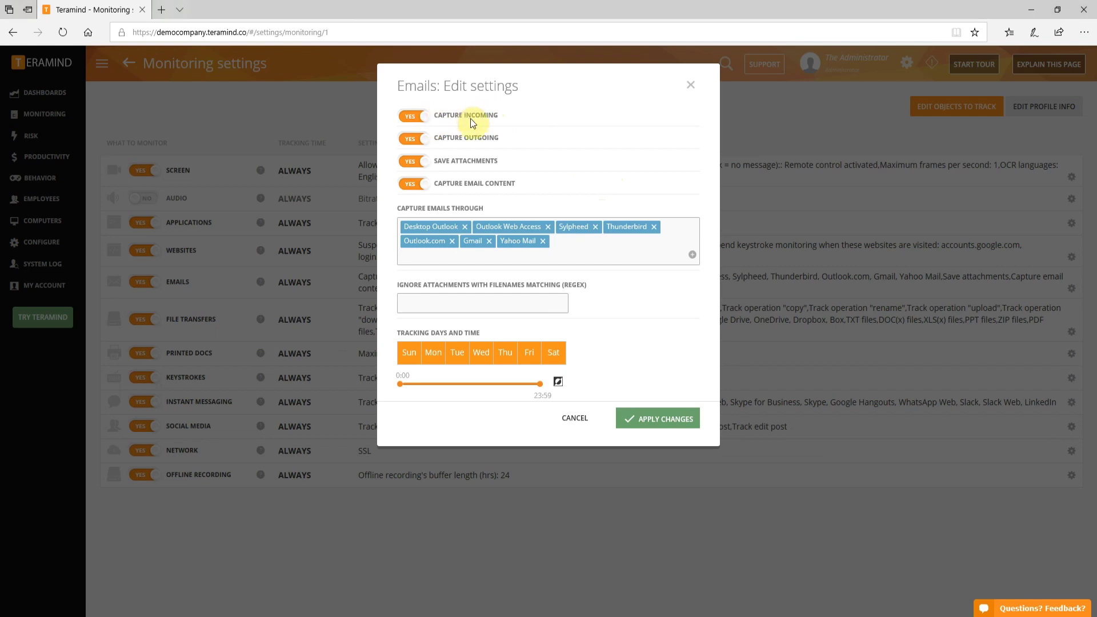
- Turn off incoming email capture in the Emails settings
left_click(428, 120)
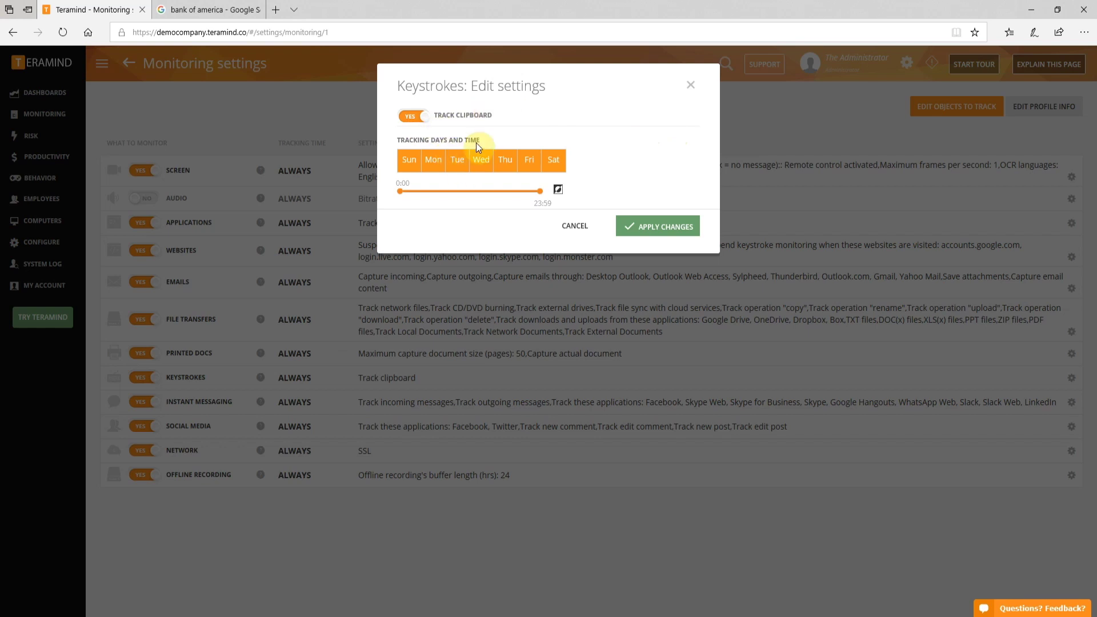
- Turn off Track Clipboard, then set the Keystrokes monitoring toggle to NO
left_click(423, 118)
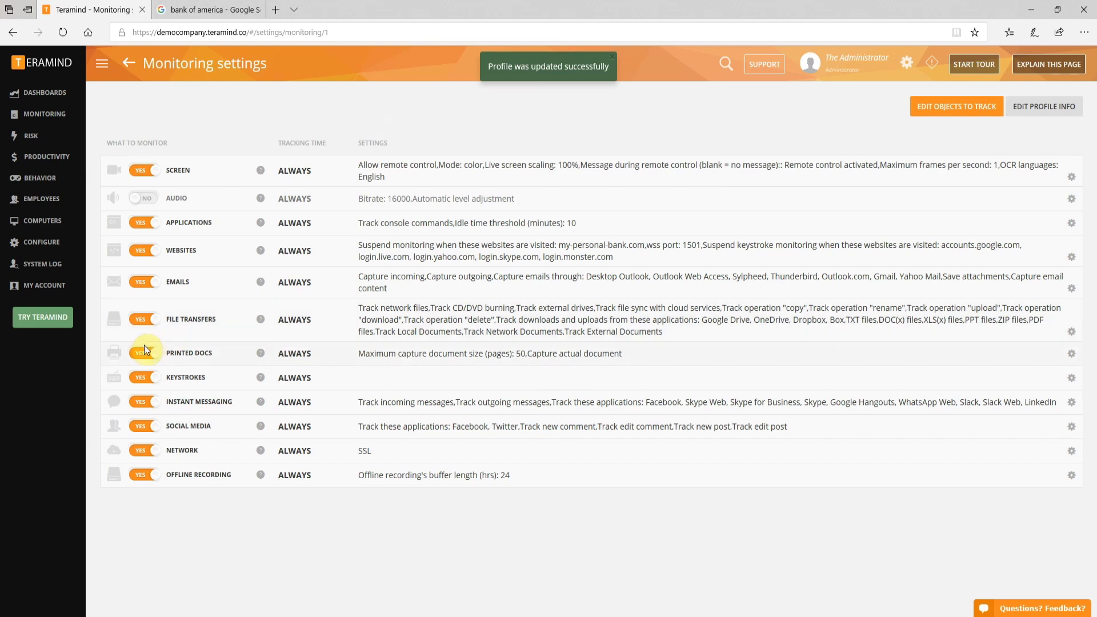
left_click(157, 383)
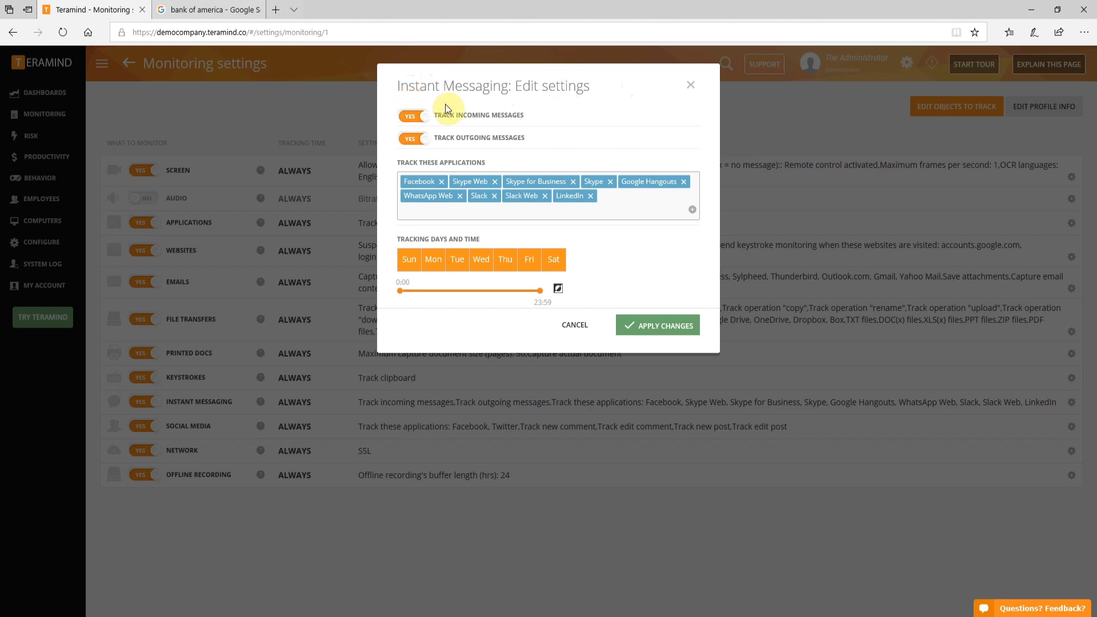
- Switch off Track Outgoing Messages in Instant Messaging, keeping Track Incoming Messages on
left_click(427, 119)
left_click(415, 139)
left_click(411, 117)
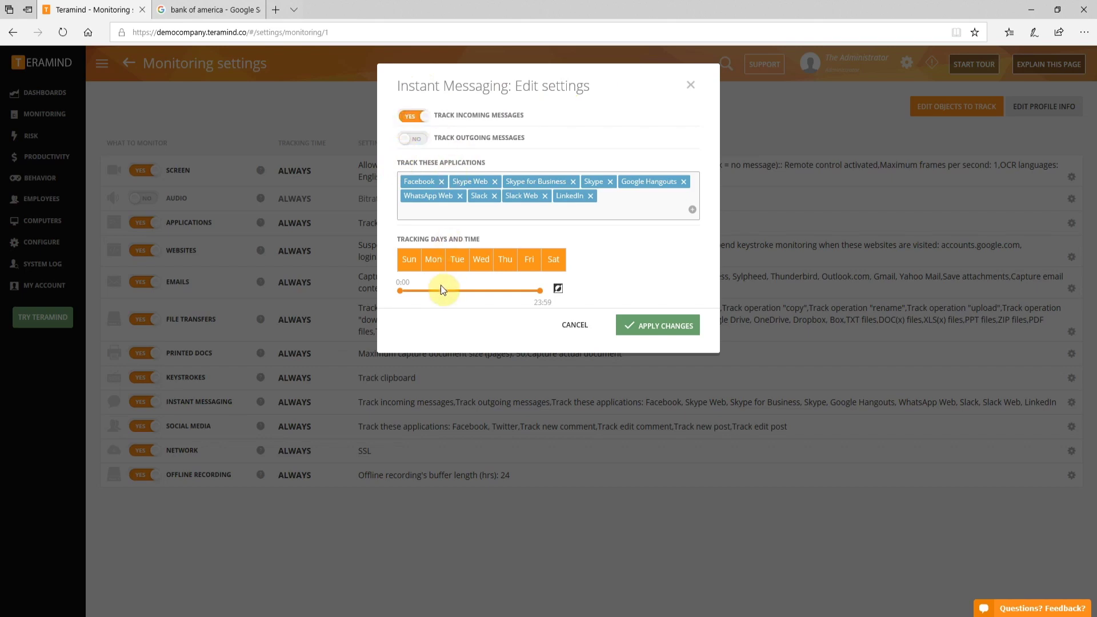